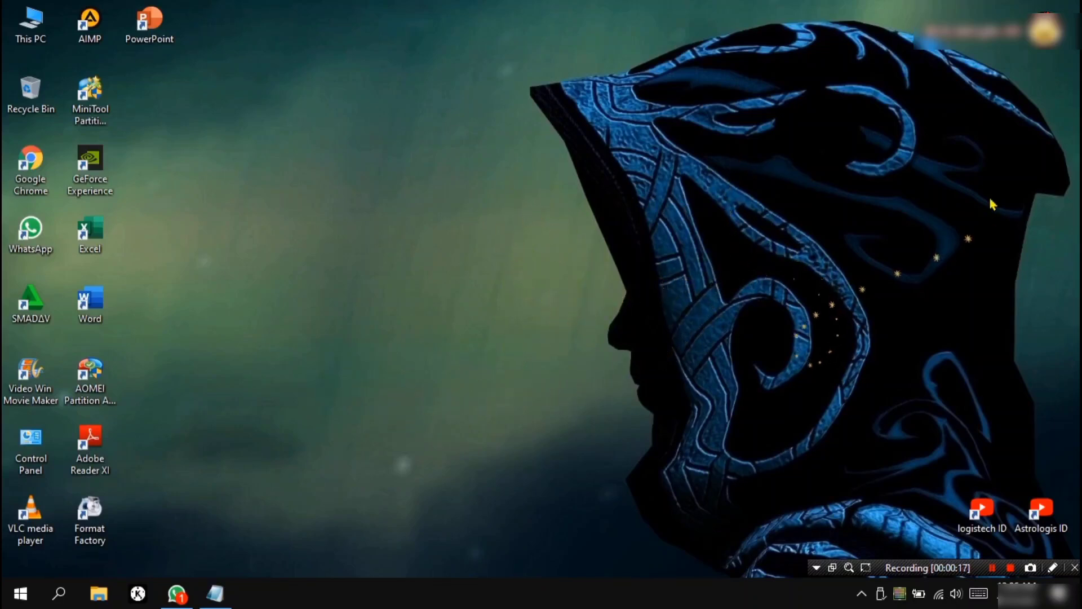
Refresh the desktop, reposition the opened Smadav window, dismiss its free-version notice and close the program.
right_click(652, 217)
click(551, 239)
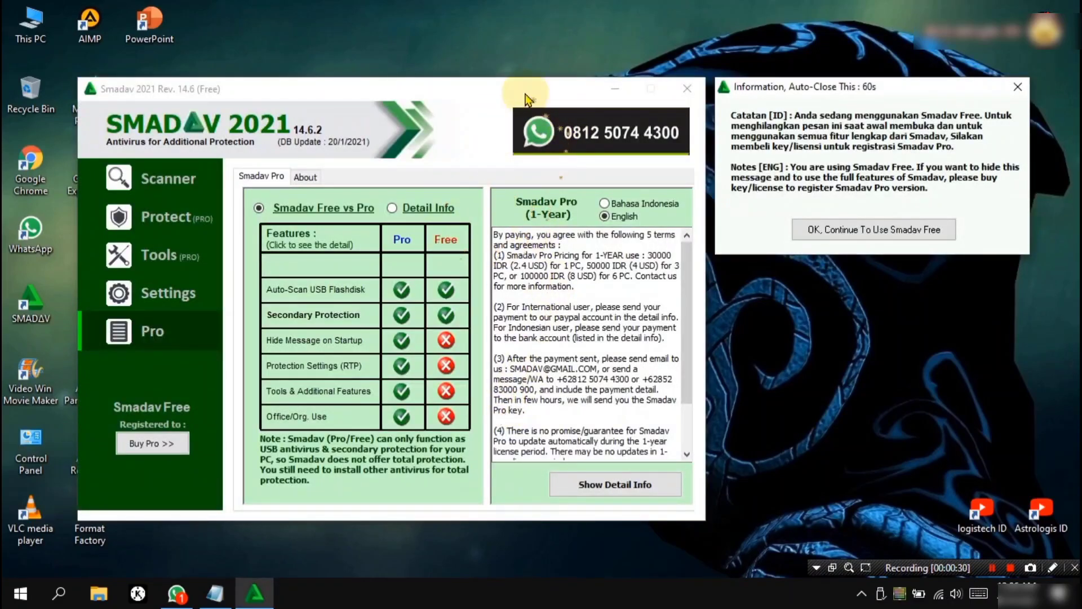
mouse_move(529, 88)
mouse_down()
mouse_move(549, 50)
mouse_move(530, 102)
mouse_up()
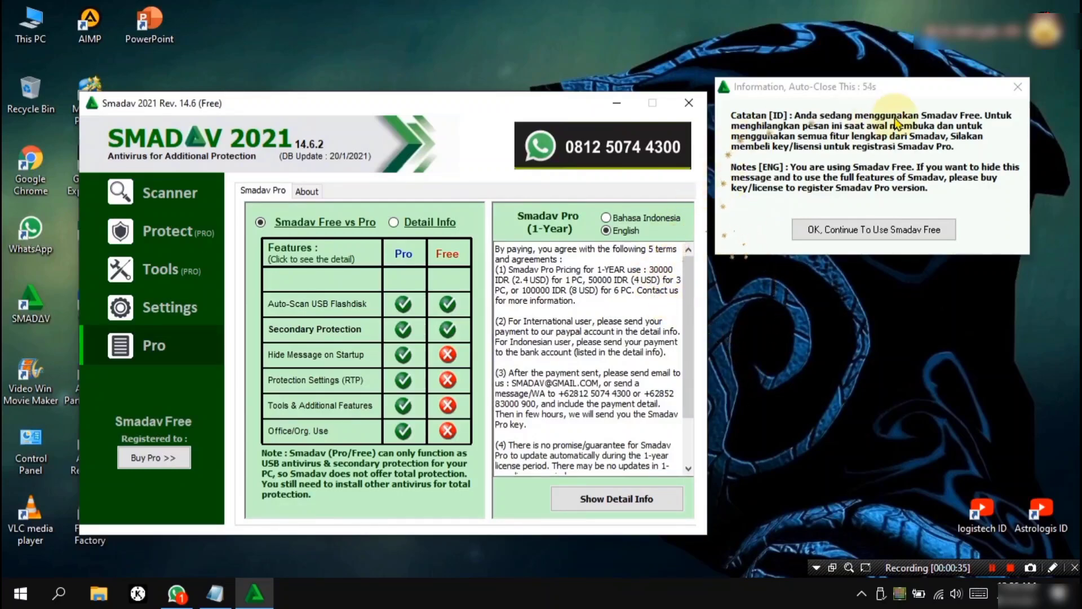
click(1018, 87)
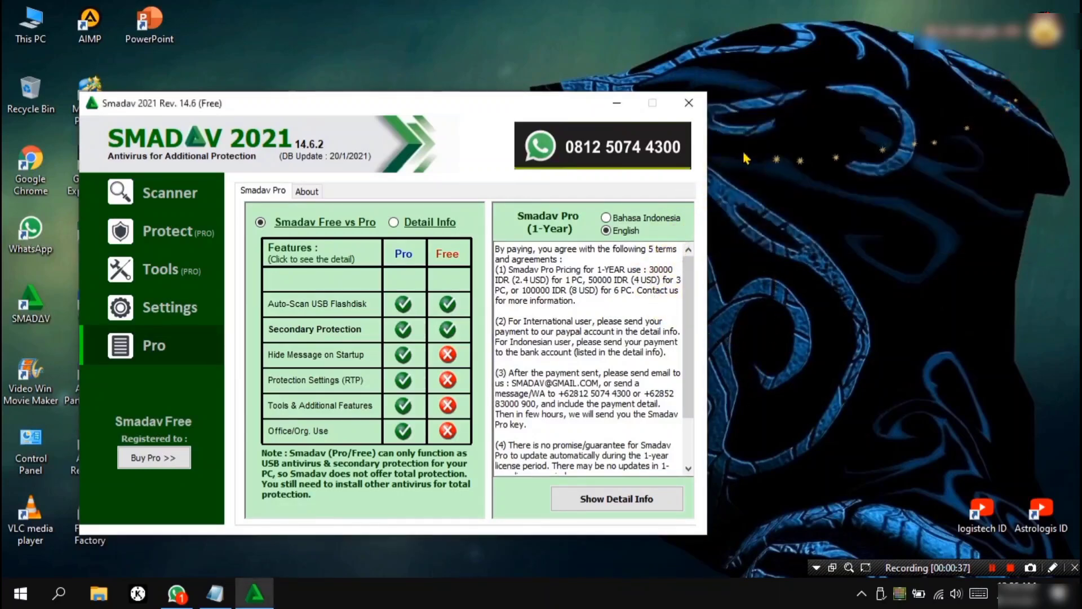
click(702, 110)
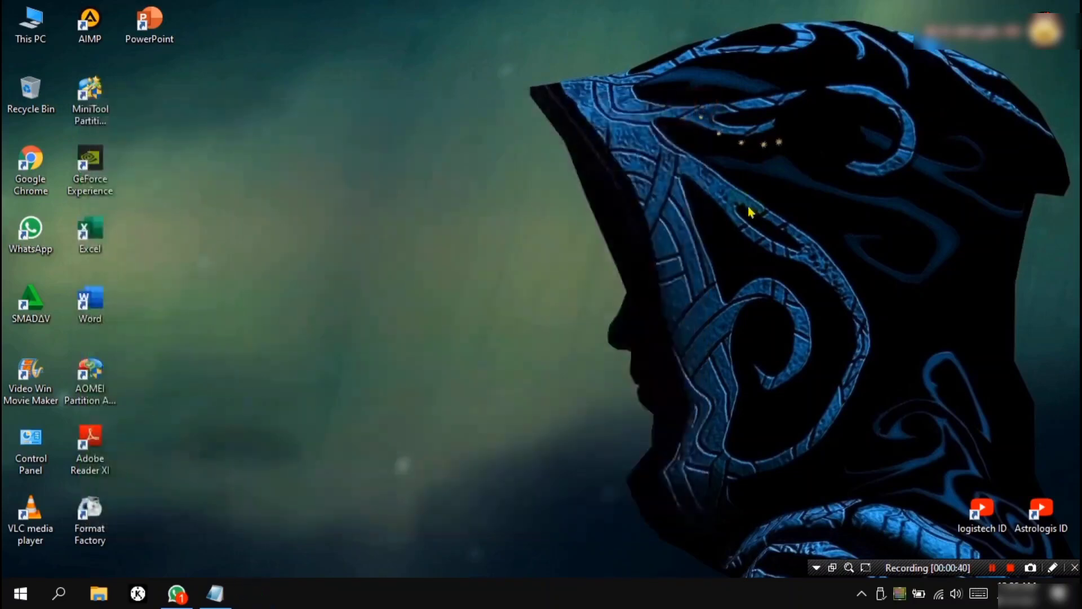
Disable Smadav USB Antivirus from launching at Windows startup through Task Manager, and close Task Manager.
right_click(658, 599)
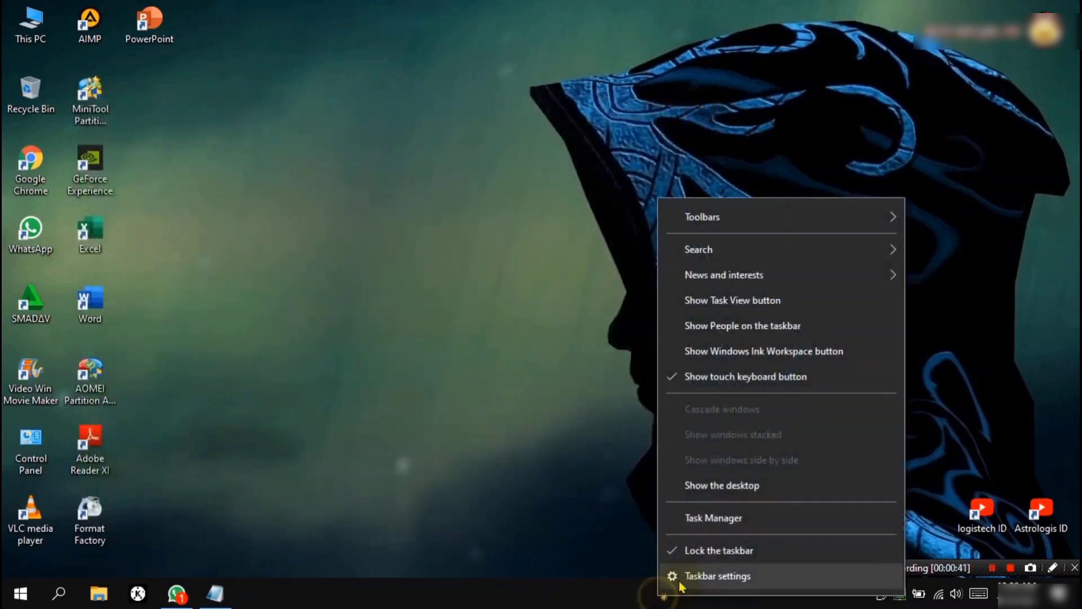
click(721, 529)
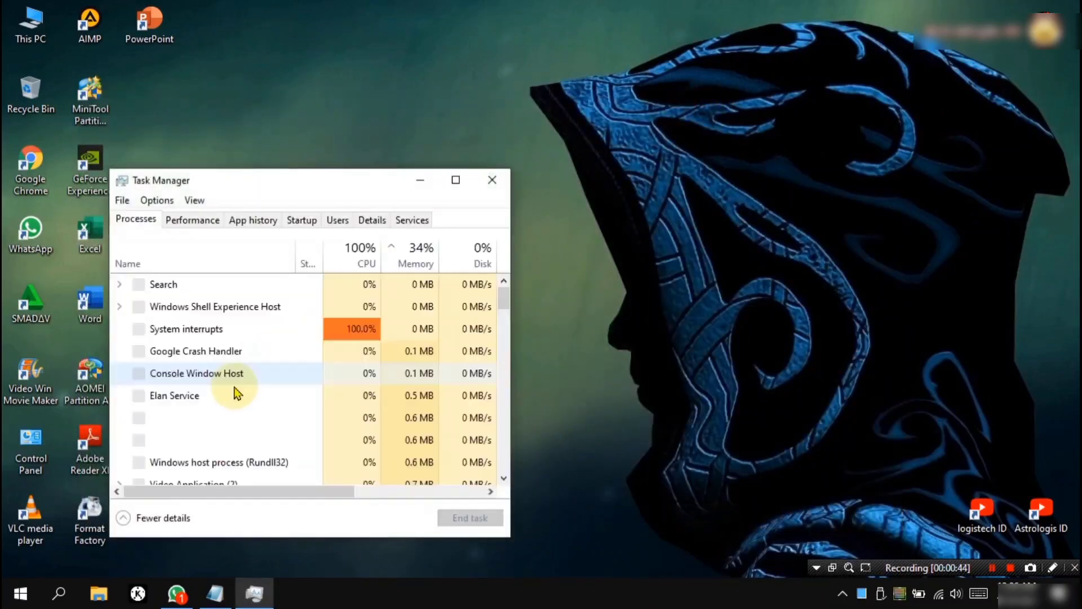
drag(276, 170, 630, 73)
click(410, 358)
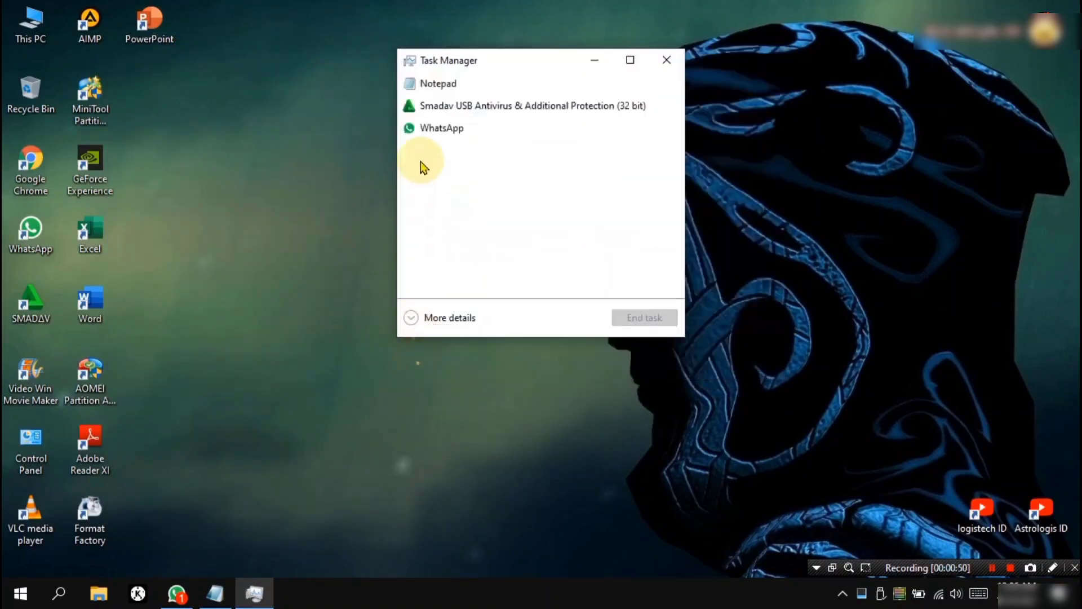
click(424, 319)
click(590, 99)
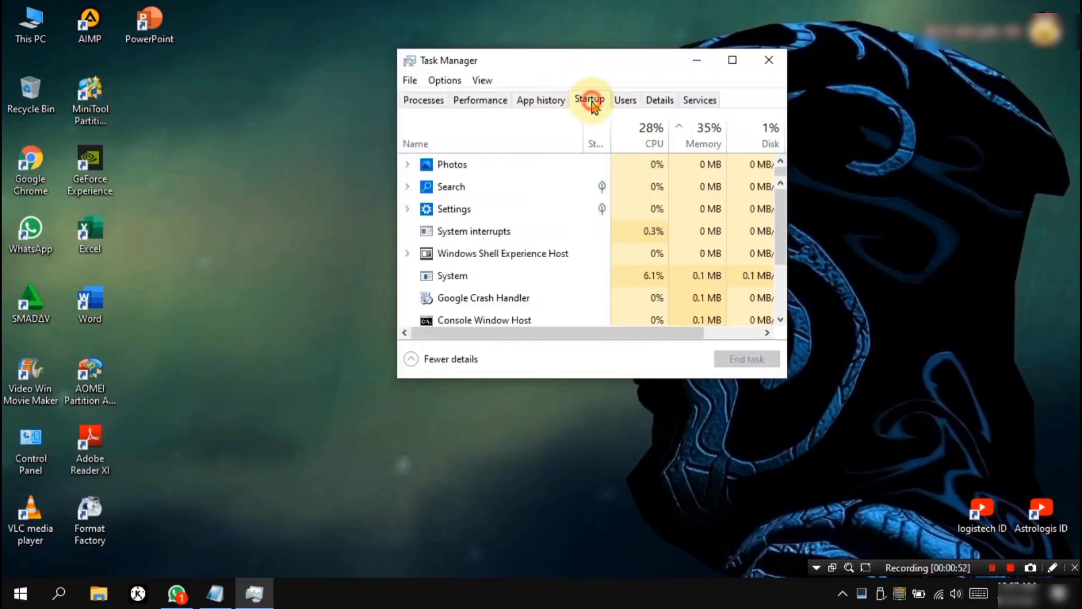
scroll(515, 275, down, 1)
click(515, 298)
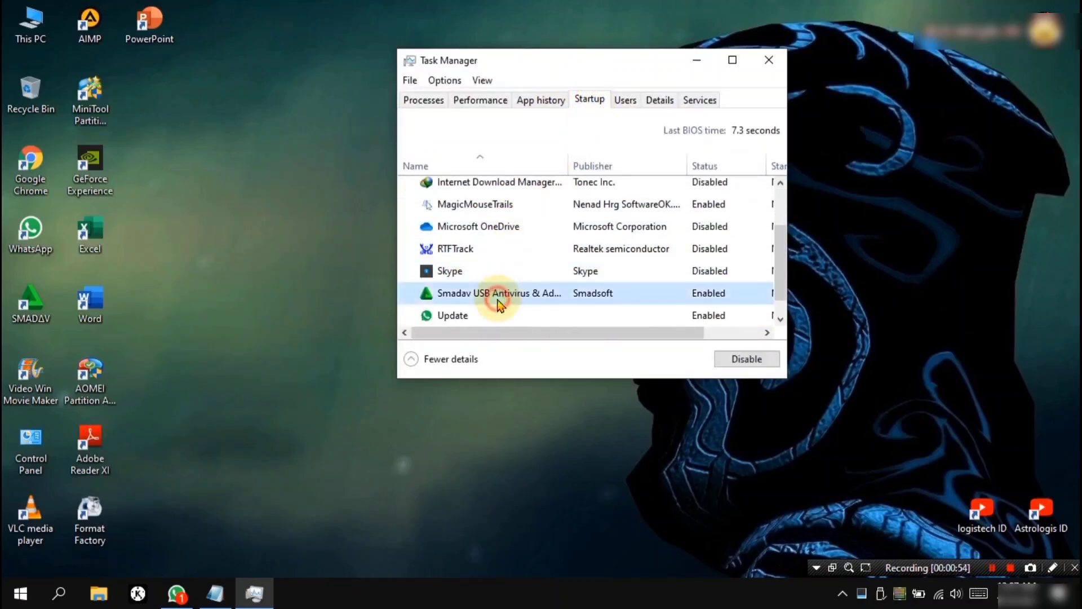
right_click(515, 299)
click(538, 309)
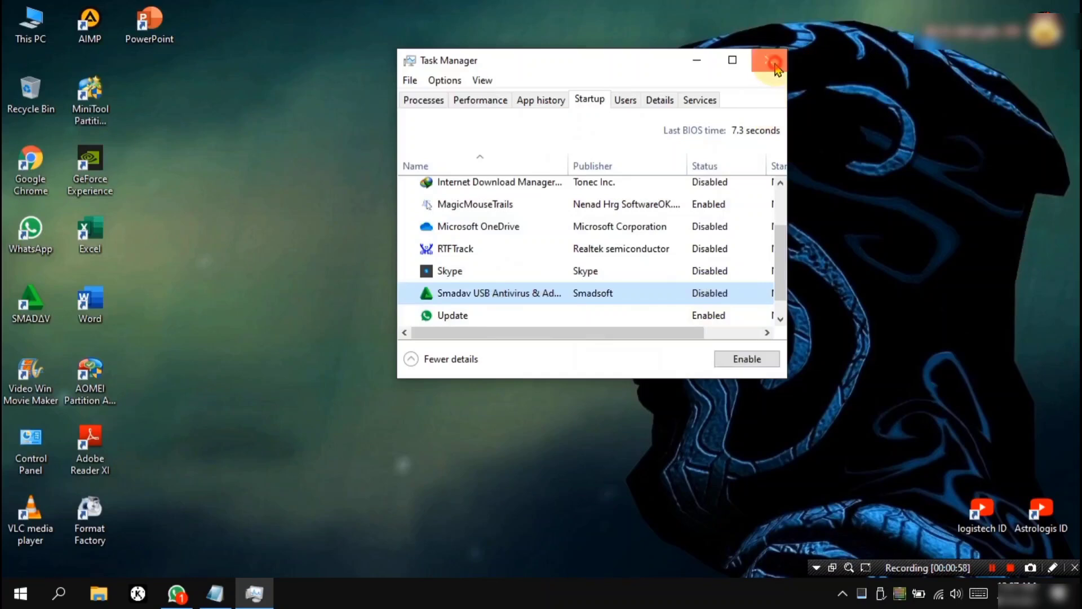
click(769, 60)
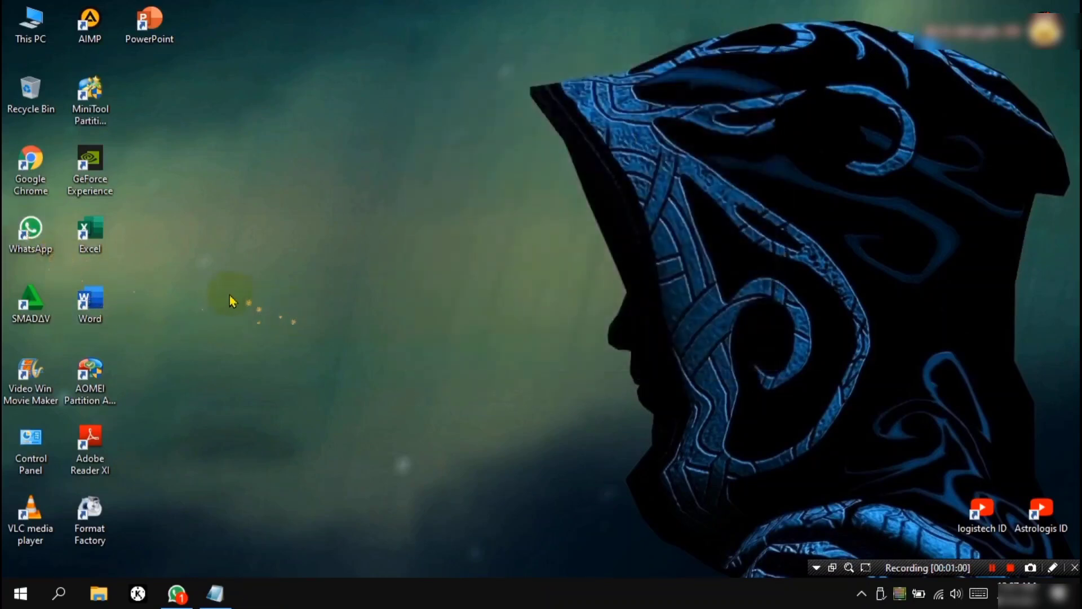
Launch Smadav from the desktop to check its free-version notice, close it and refresh the desktop.
double_click(37, 313)
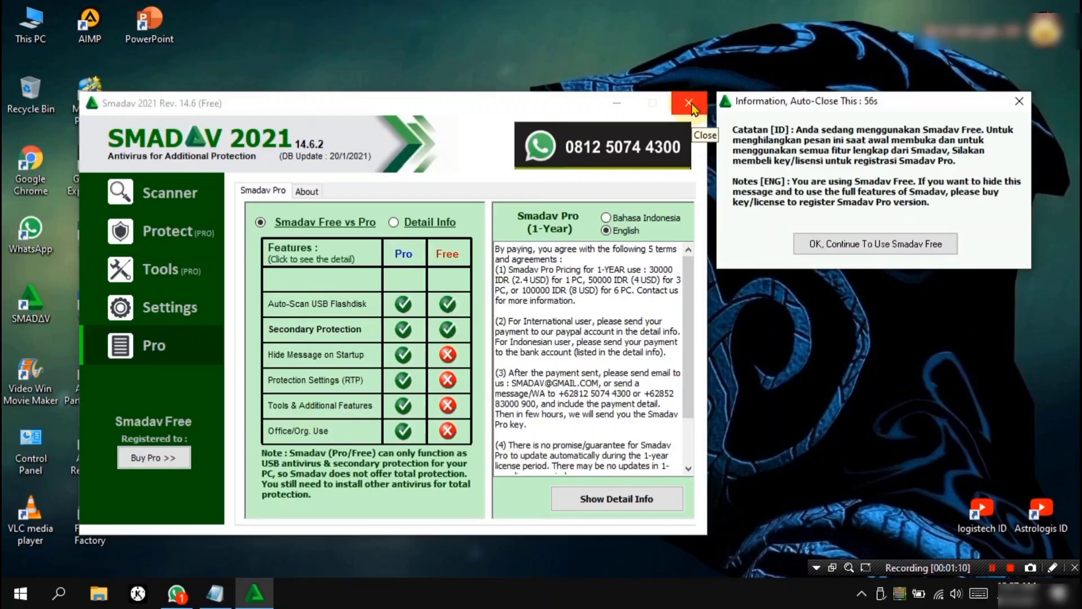
click(691, 104)
right_click(691, 102)
click(709, 151)
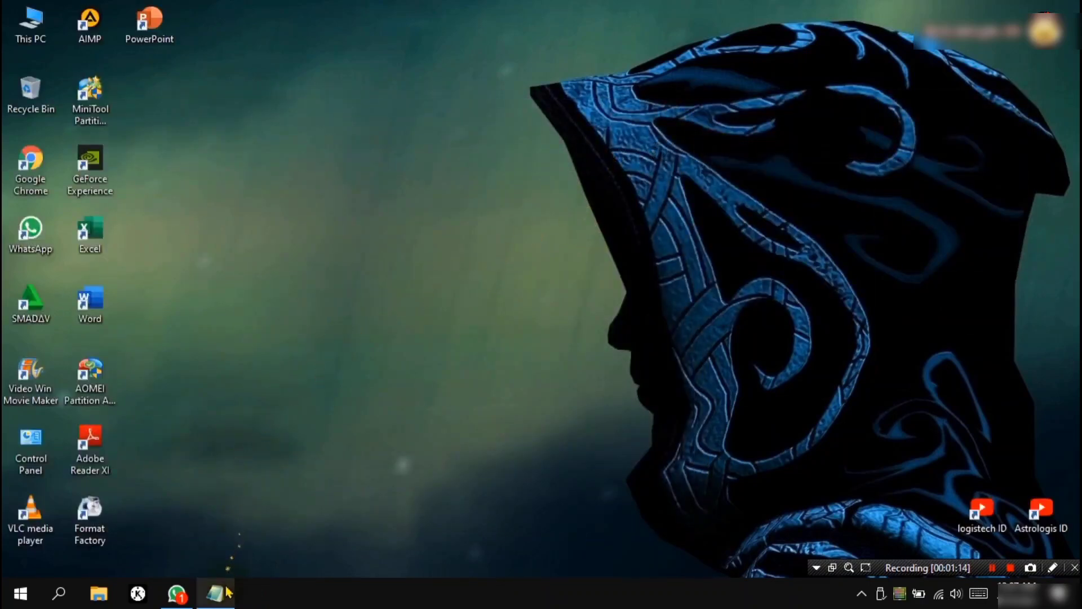
Refresh the desktop, dismiss the reopened Smadav's free-version notice and move its window to the upper middle of the screen.
mouse_move(222, 592)
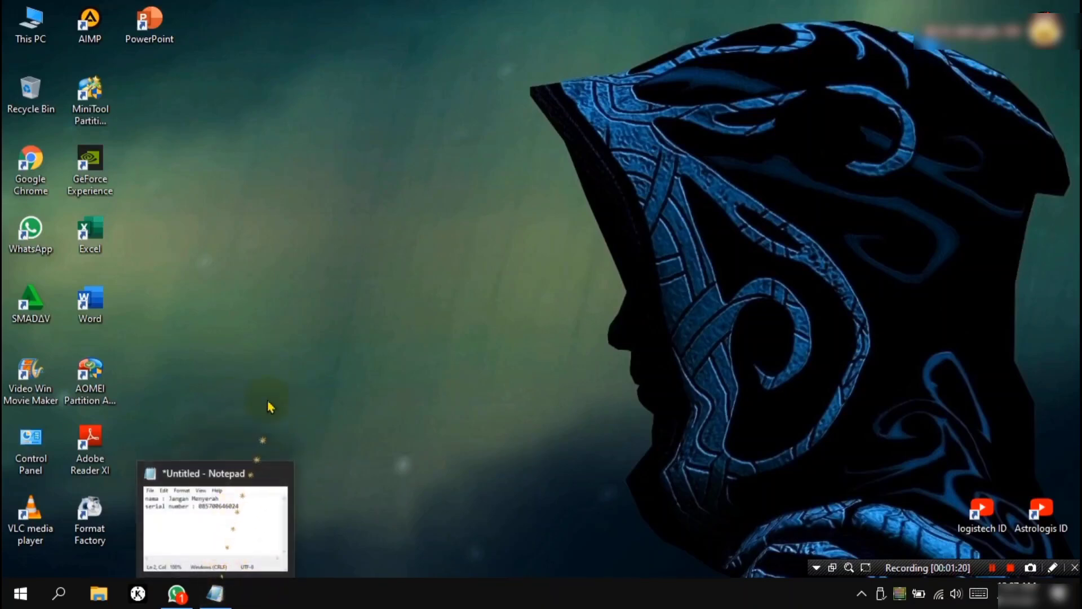
right_click(252, 380)
click(321, 205)
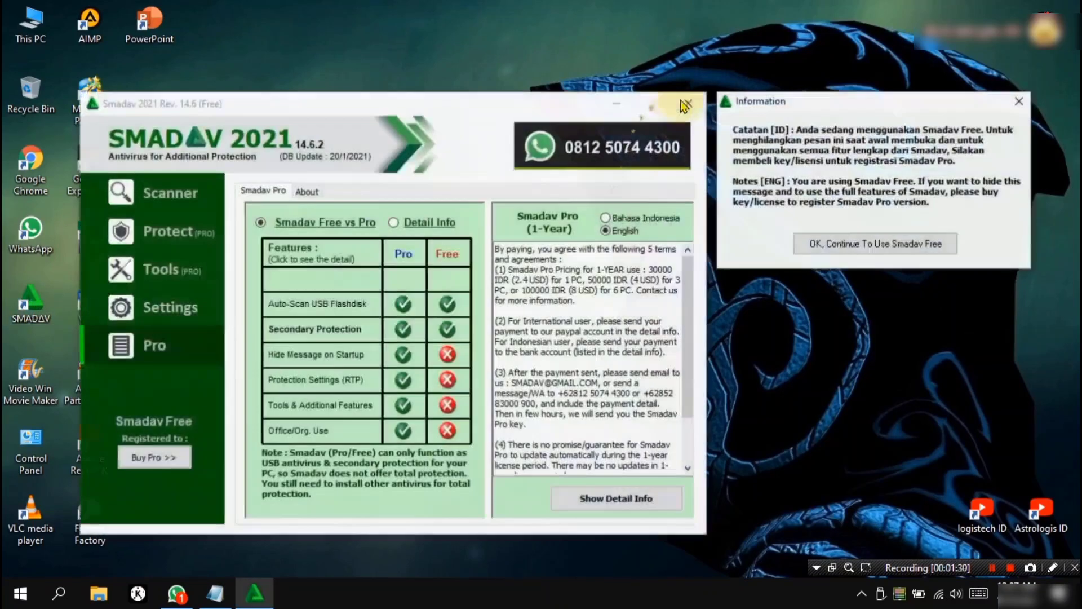
click(1019, 102)
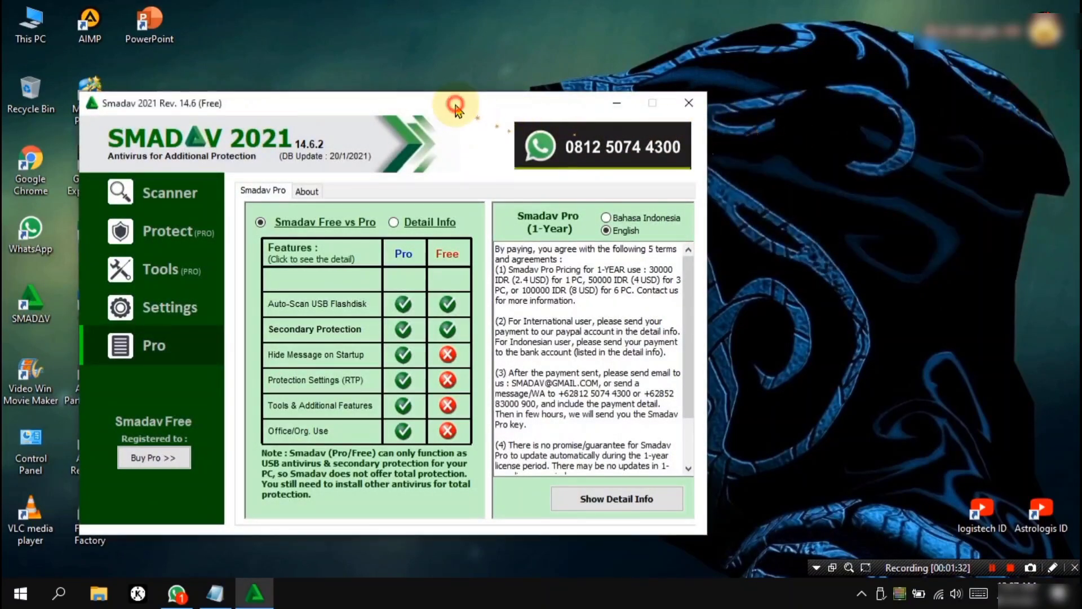
drag(457, 103, 644, 40)
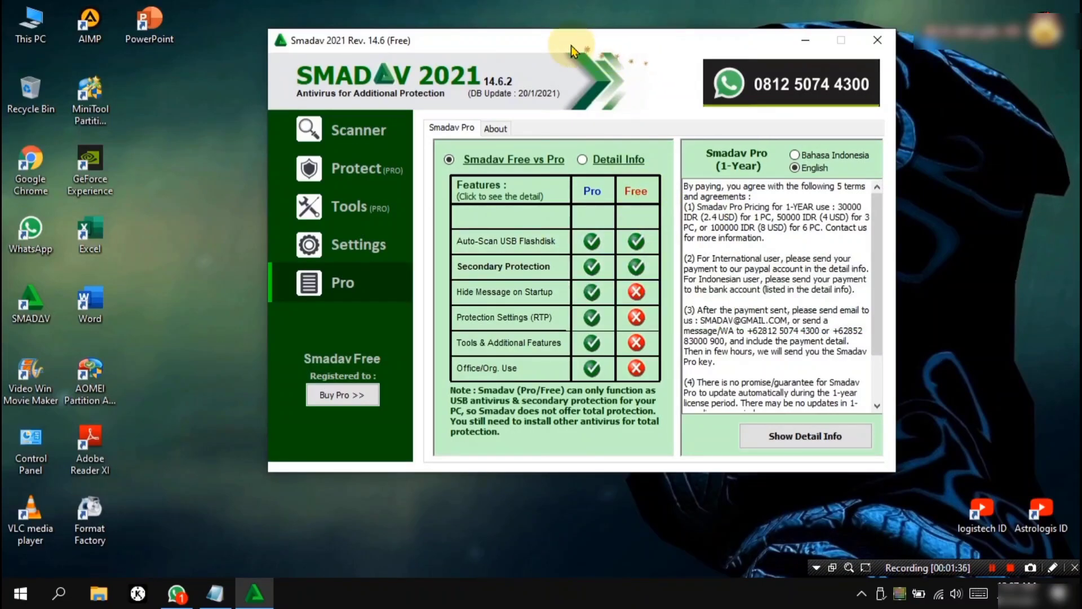
drag(568, 49, 553, 32)
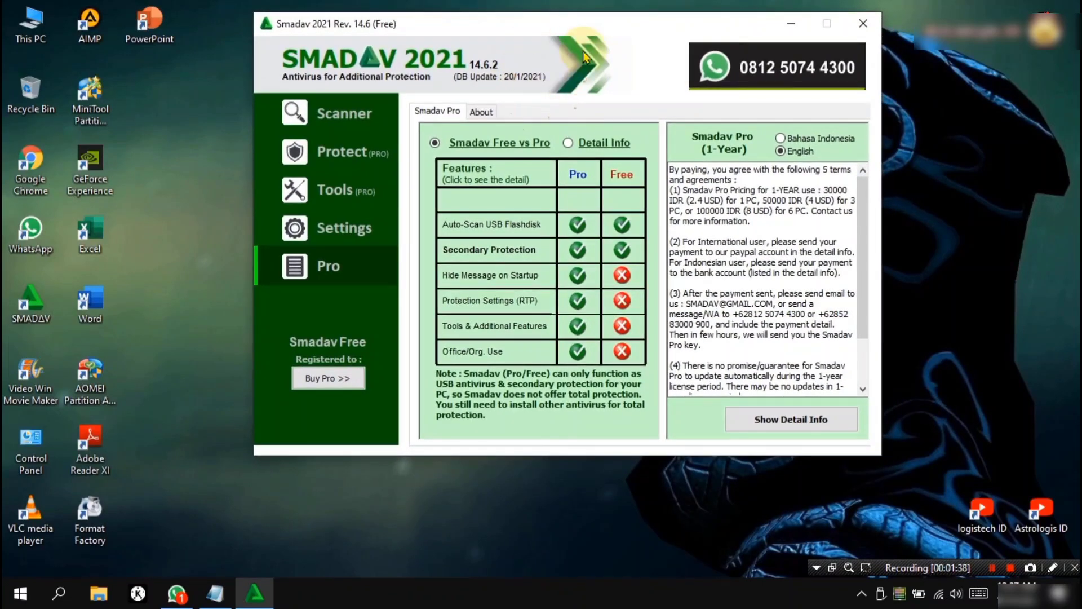
Bring up the Notepad note with the registration details, enlarge it and place it below the Smadav window.
click(228, 603)
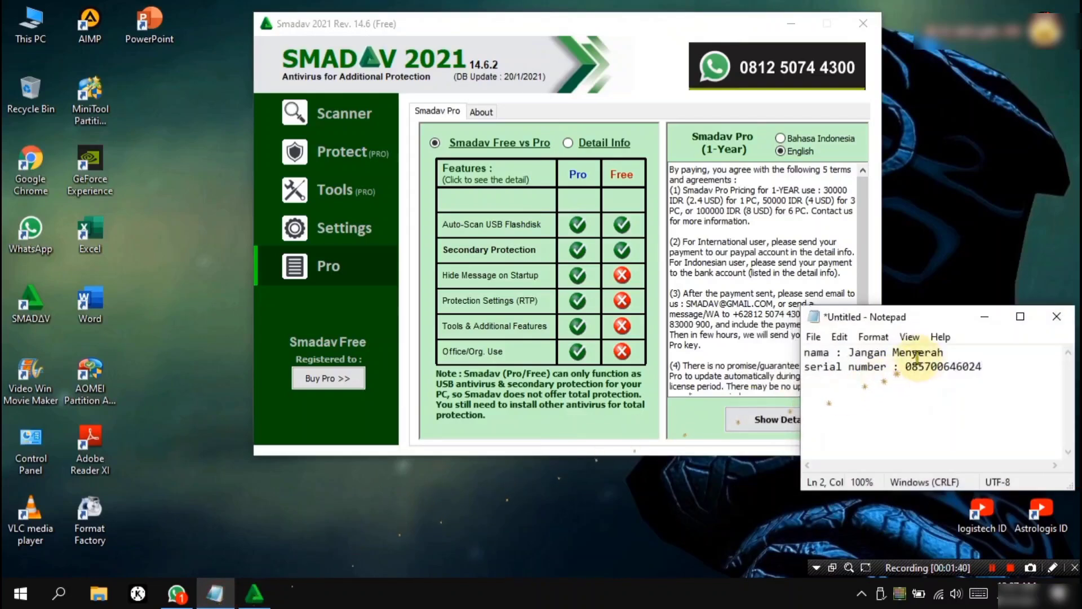
drag(798, 390, 449, 403)
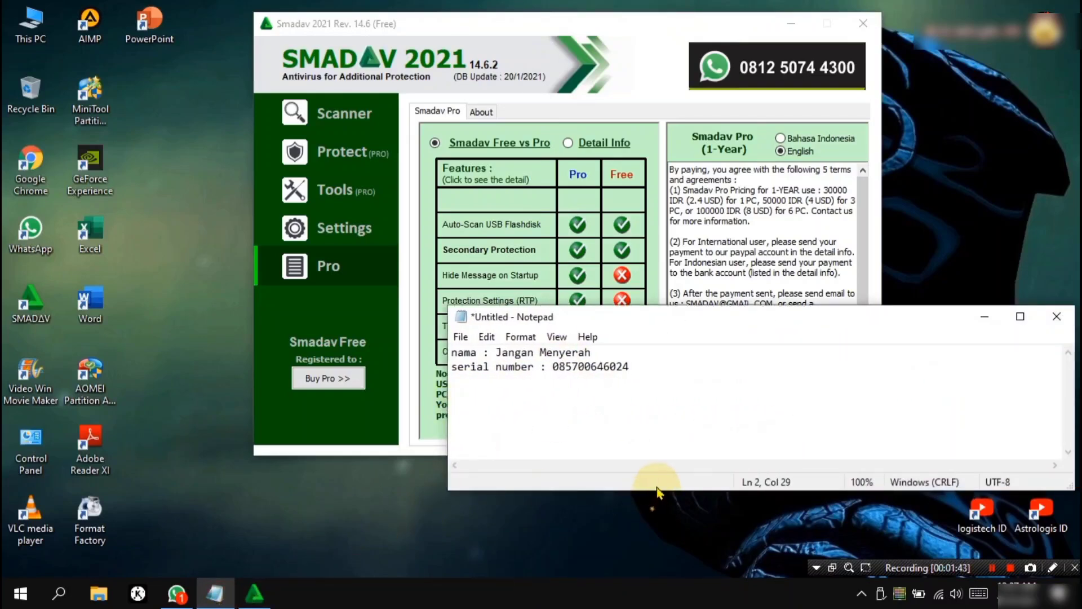
drag(655, 489, 656, 568)
double_click(656, 568)
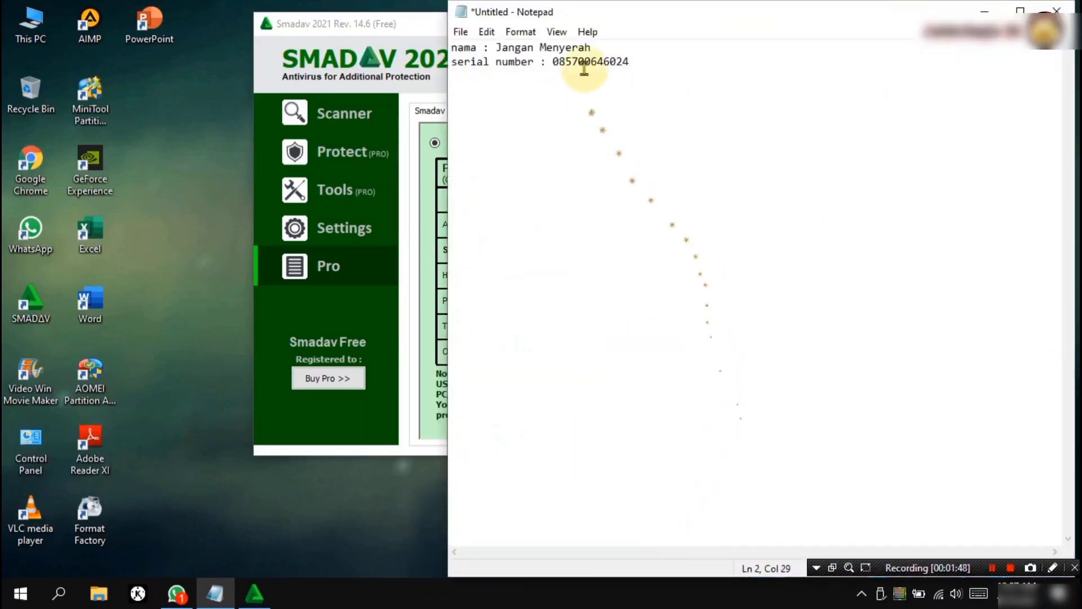
drag(630, 13, 486, 397)
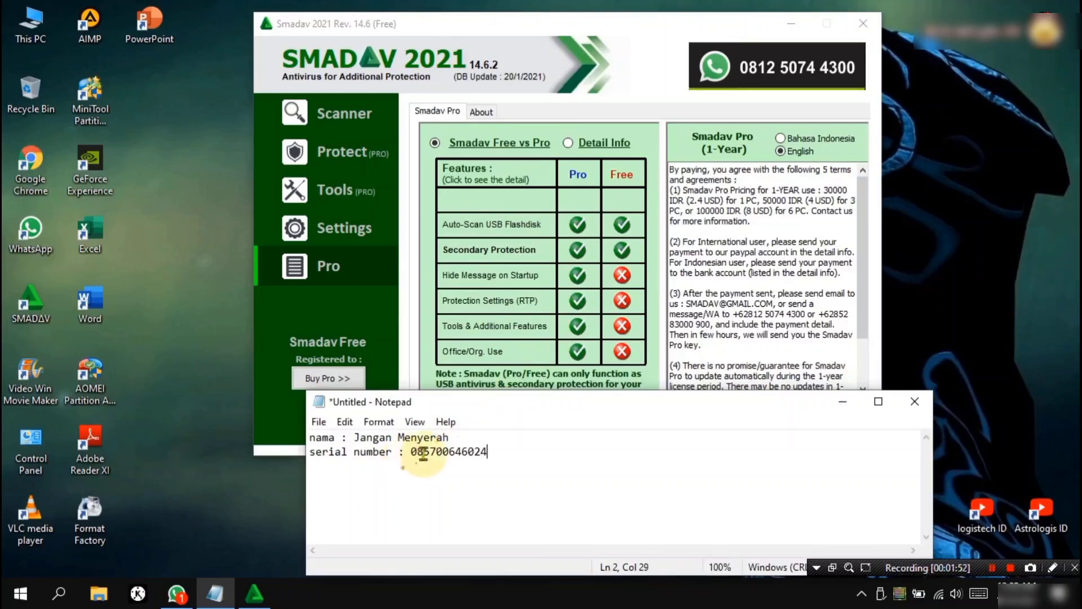
Copy the serial number from the Notepad note and briefly magnify it with Magnifier.
drag(411, 452, 485, 454)
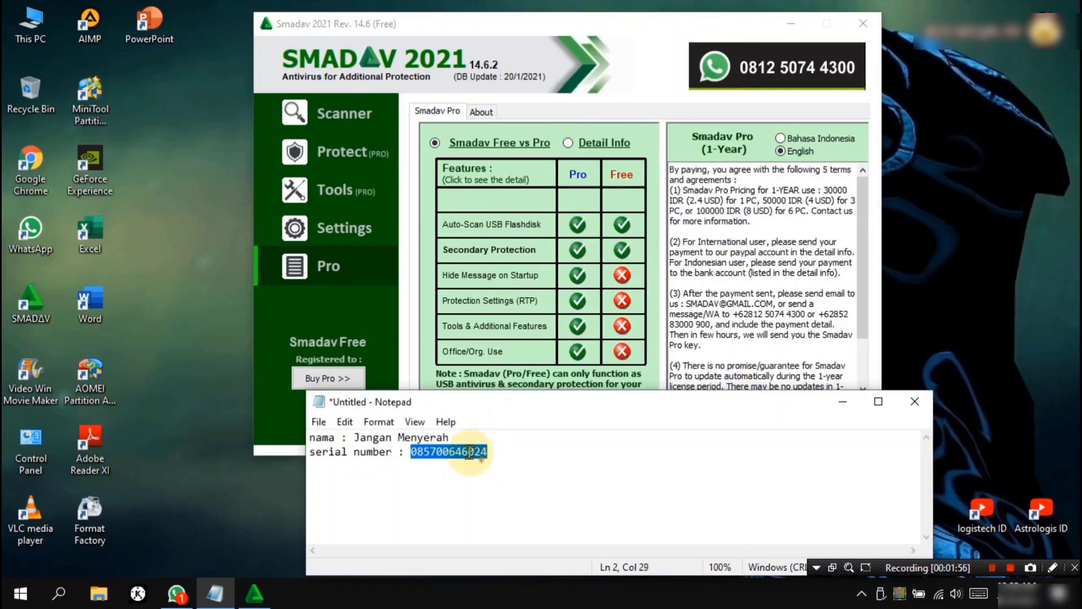
right_click(469, 452)
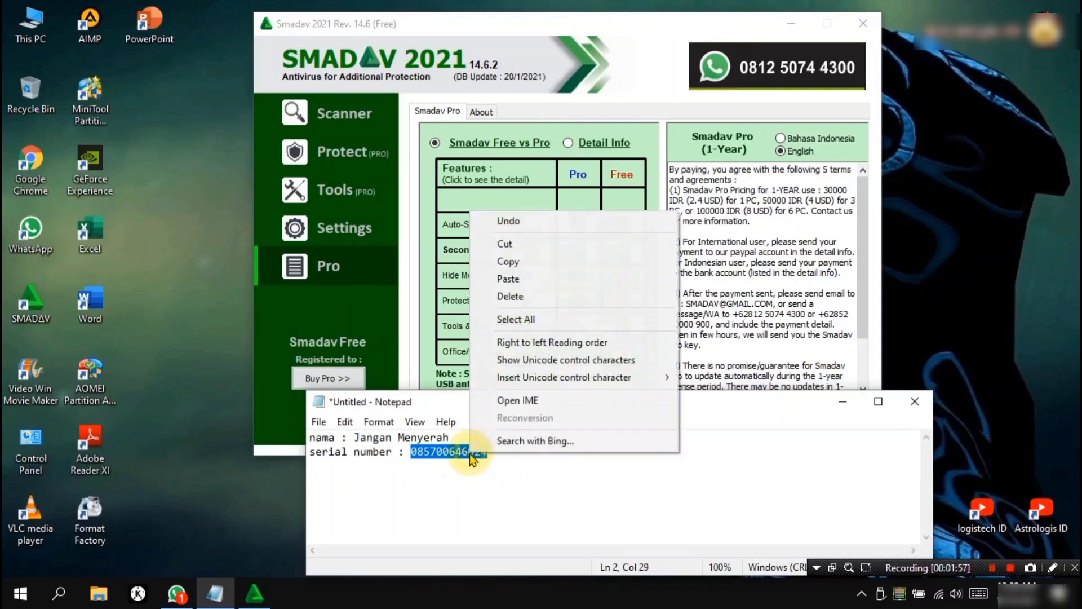
click(519, 262)
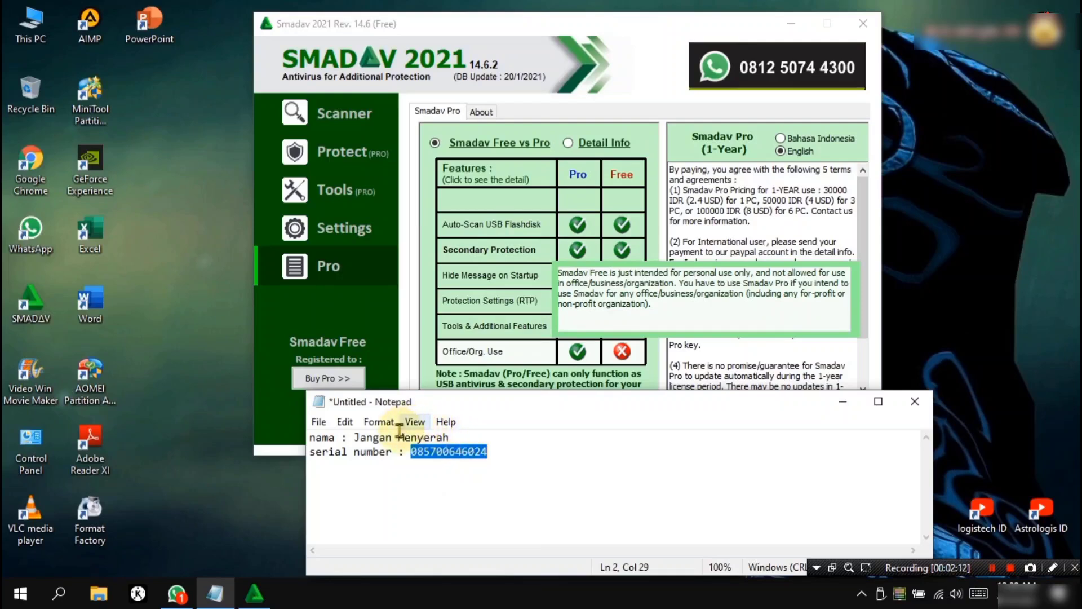
key(super+plus)
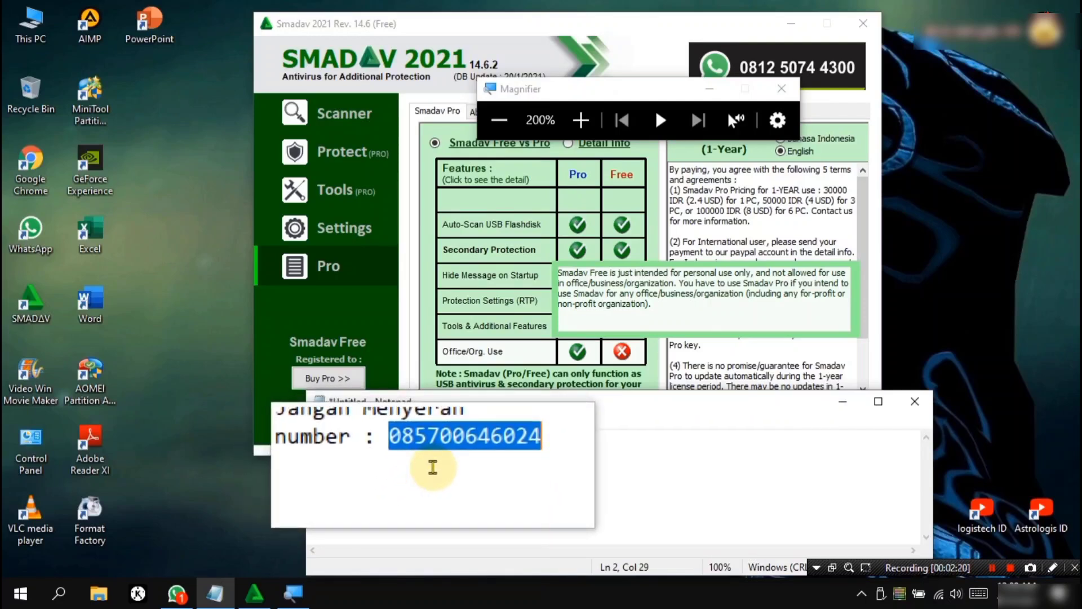
key(super+Escape)
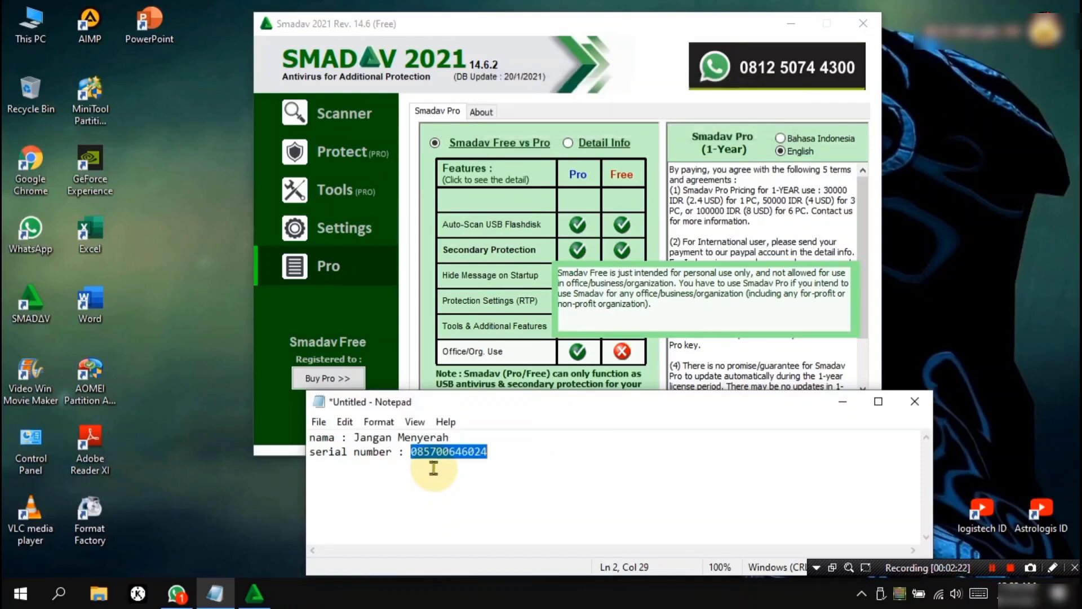
Register Smadav Pro in its settings with the registration name from the note and the copied licence key, and dismiss the confirmation.
click(357, 231)
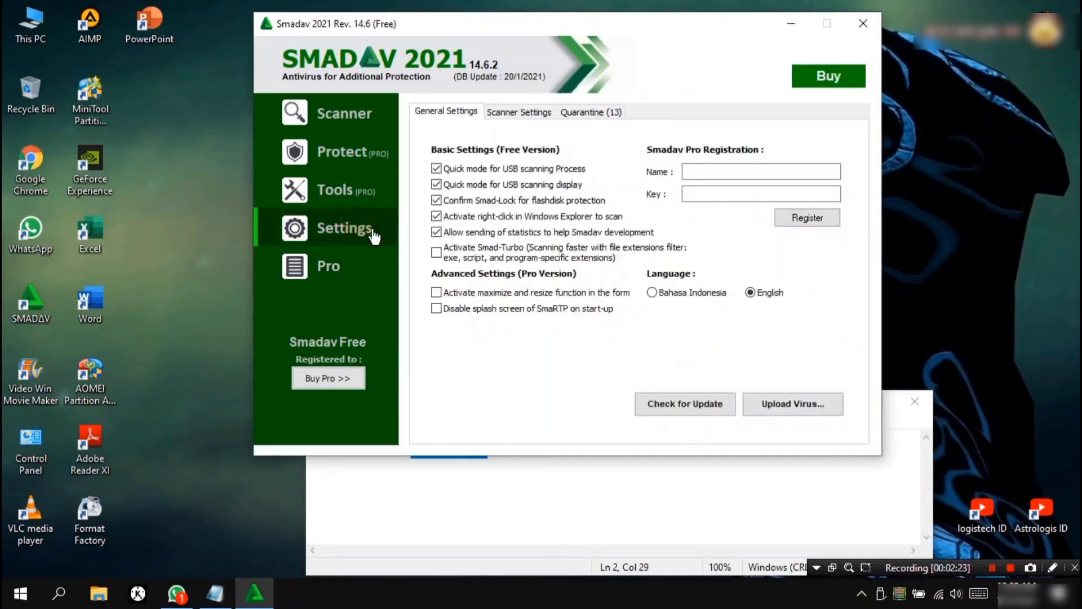
click(717, 174)
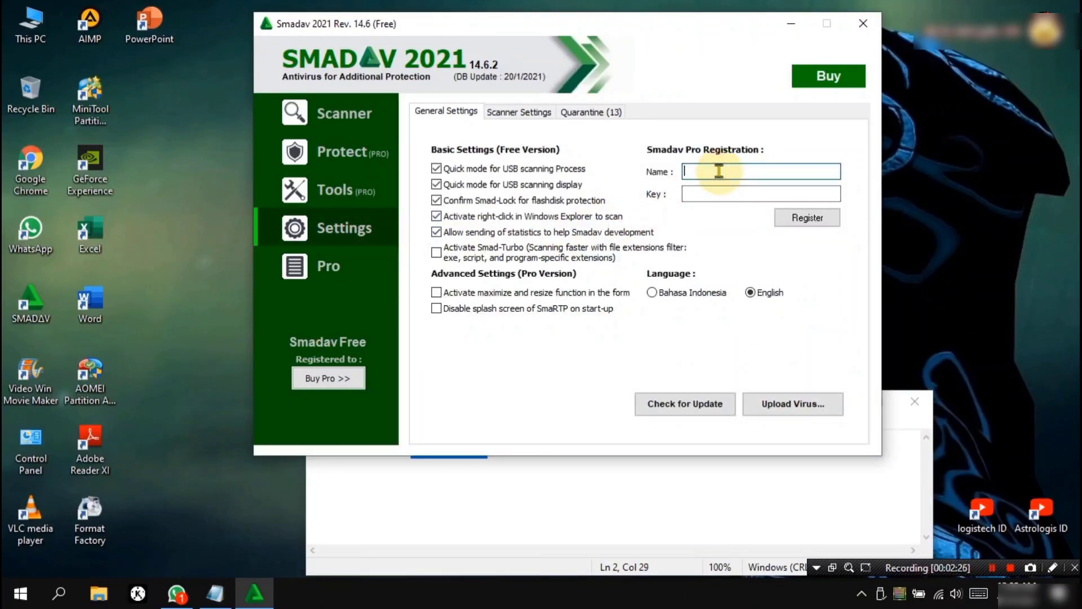
text(Jangan Menyerah)
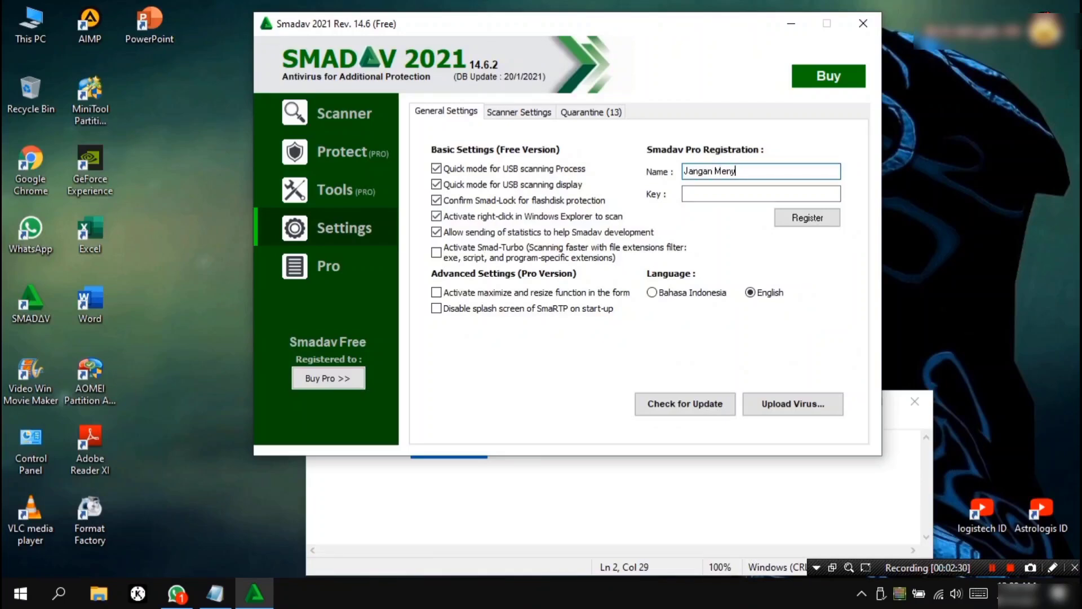
click(753, 193)
right_click(754, 192)
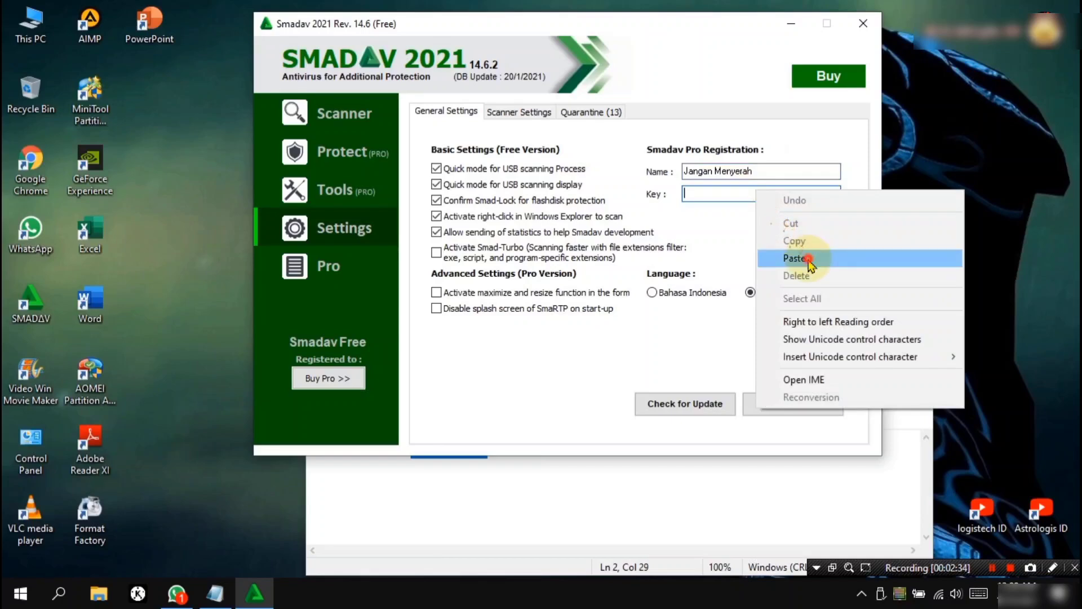
click(795, 256)
click(815, 220)
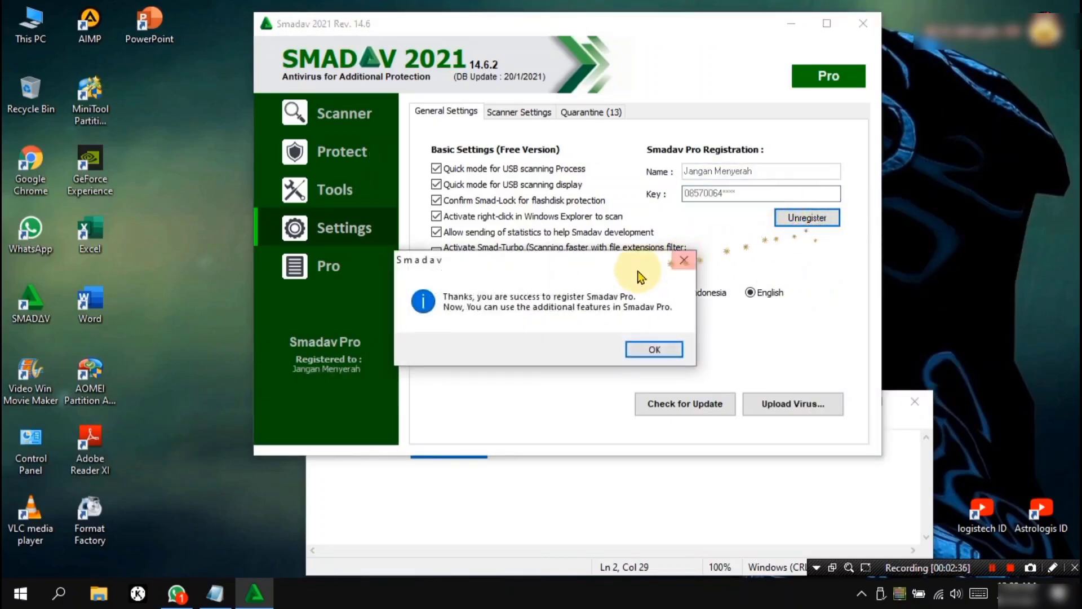
click(645, 346)
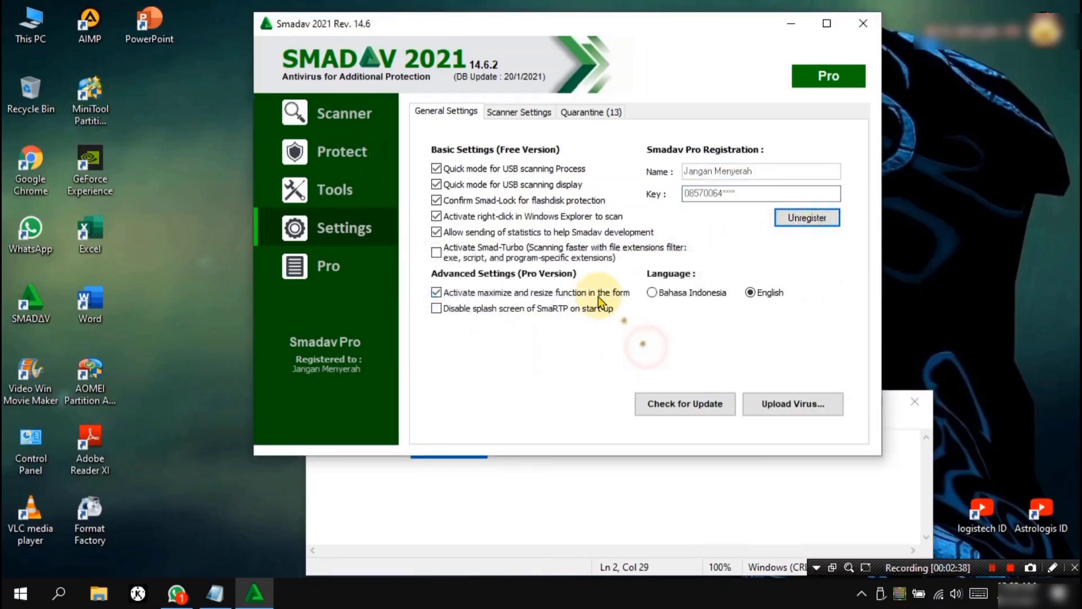
Enable "Disable splash screen of SmaRTP on start-up", then close Smadav and the Notepad note without saving.
click(438, 310)
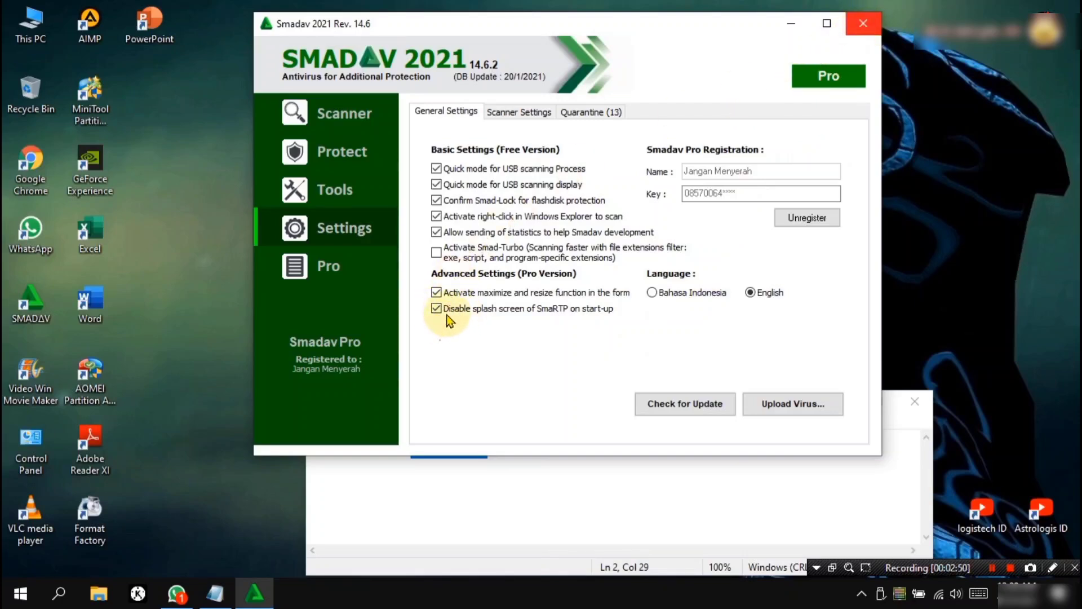
click(861, 34)
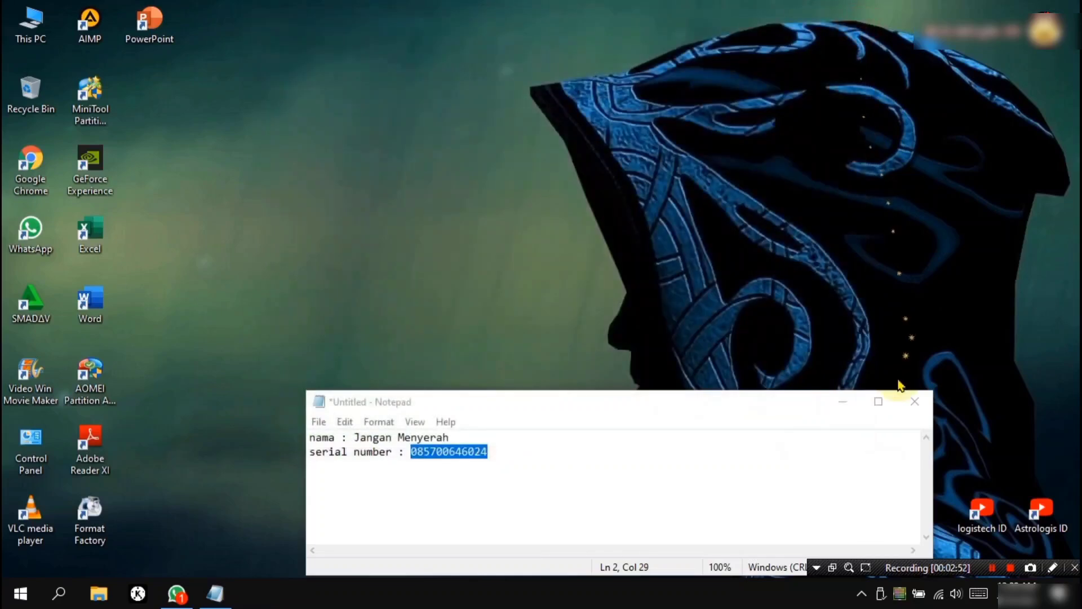
click(914, 401)
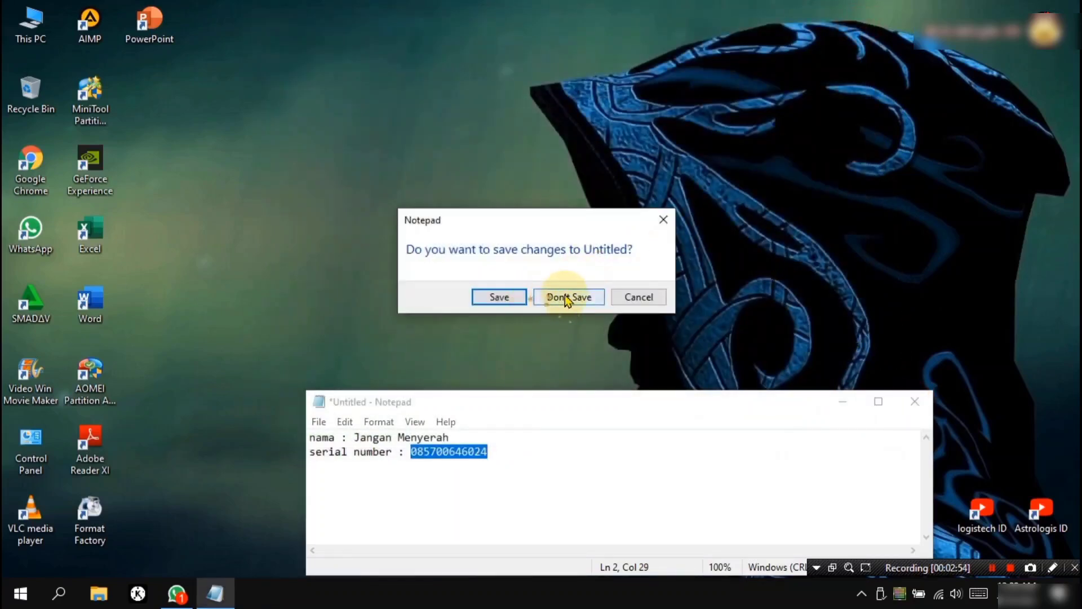
click(564, 301)
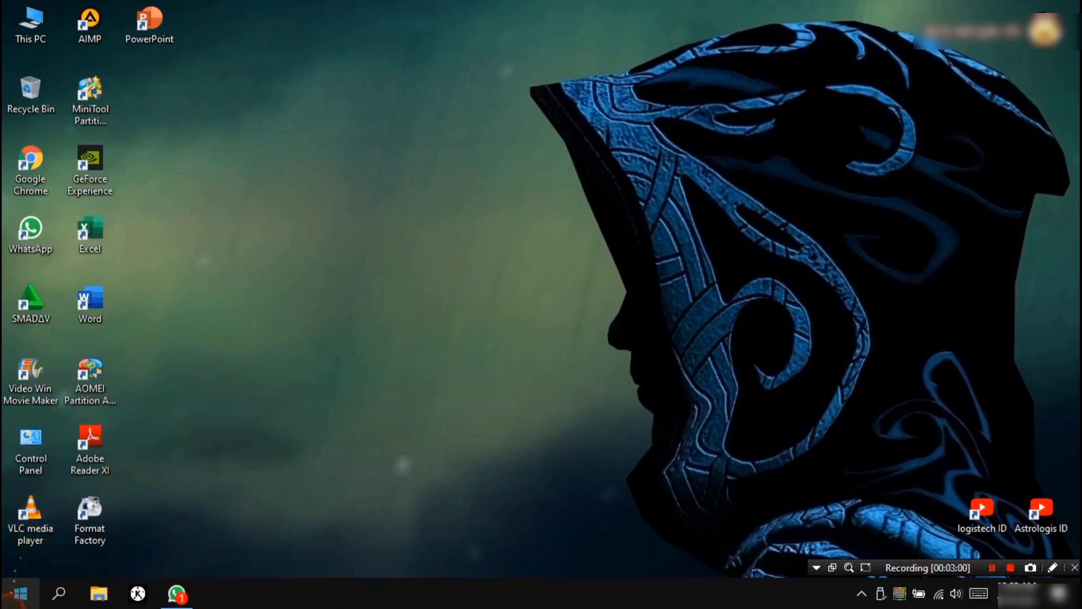
Restart the computer.
click(19, 591)
click(20, 558)
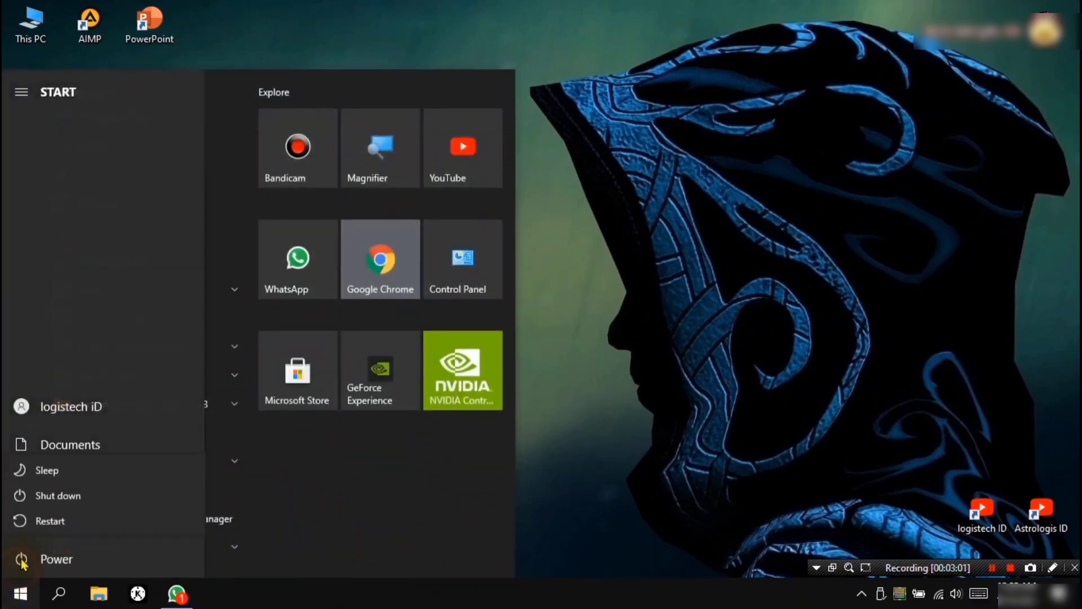
click(40, 528)
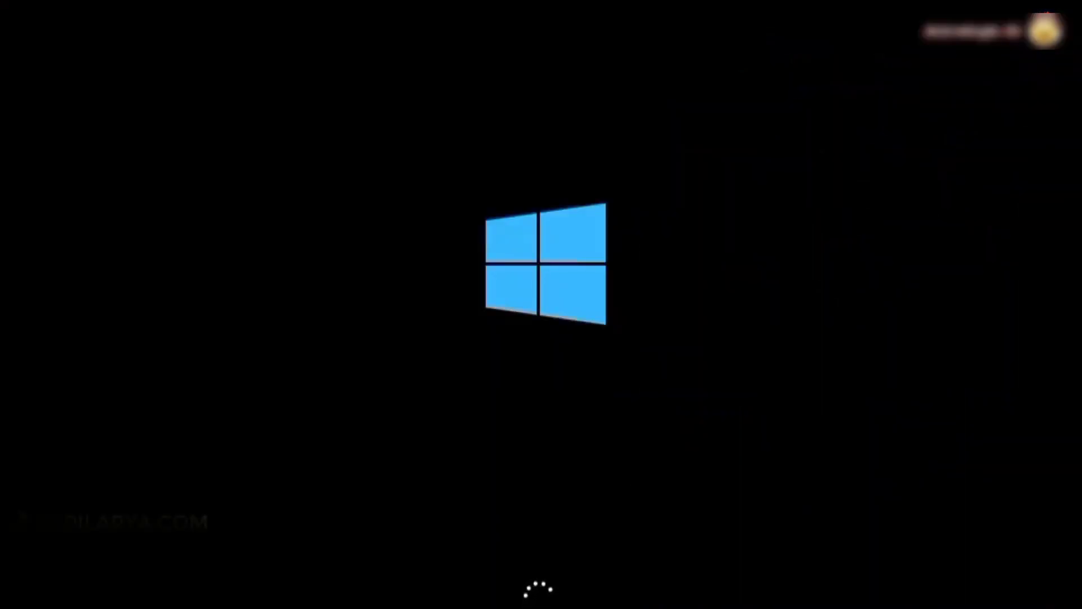